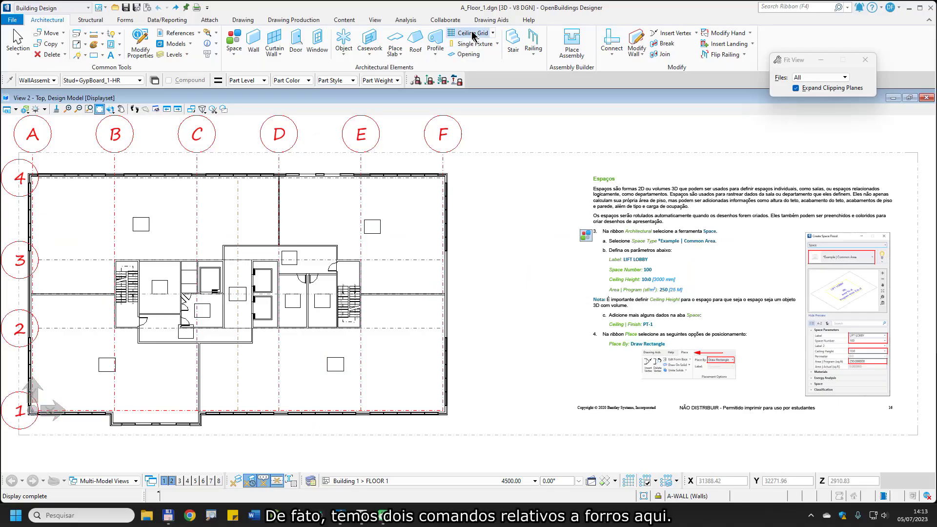
Start the Ceiling Grid tool from the Architectural ribbon's ceiling dropdown.
{"action": "left_click", "coordinate": [492, 34]}
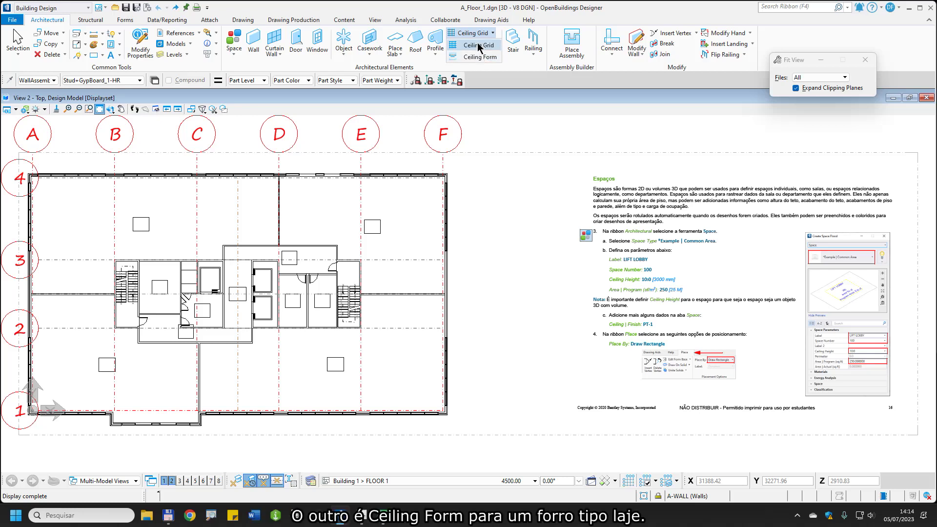
{"action": "left_click", "coordinate": [478, 45]}
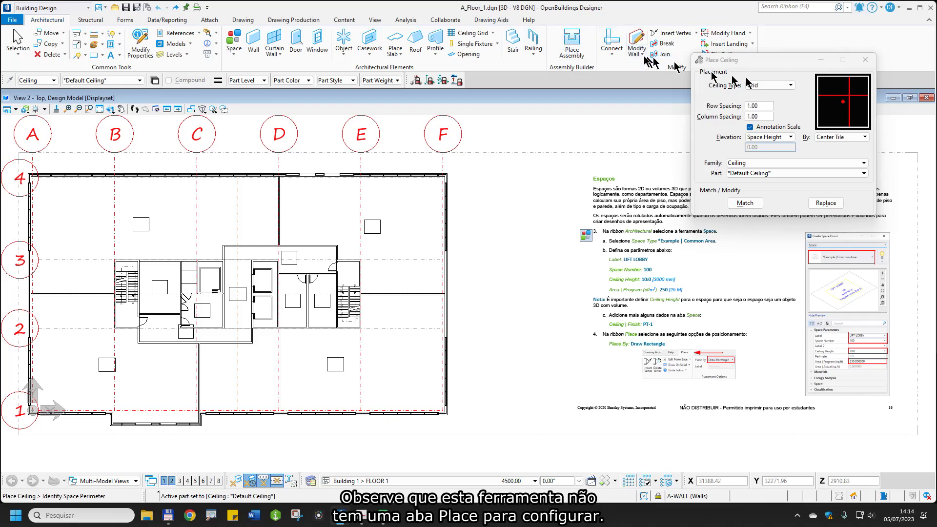
{"action": "left_click_drag", "start_coordinate": [770, 64], "coordinate": [693, 70]}
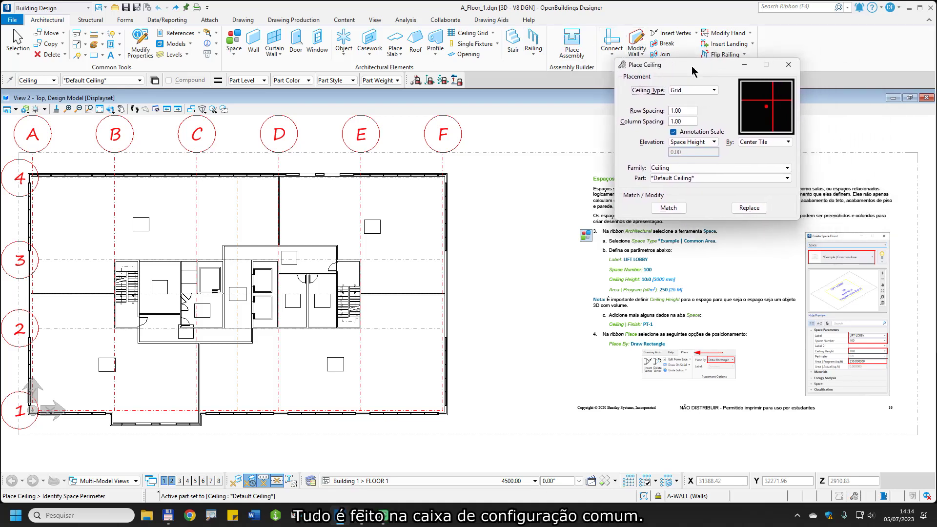
{"action": "left_click", "coordinate": [676, 91]}
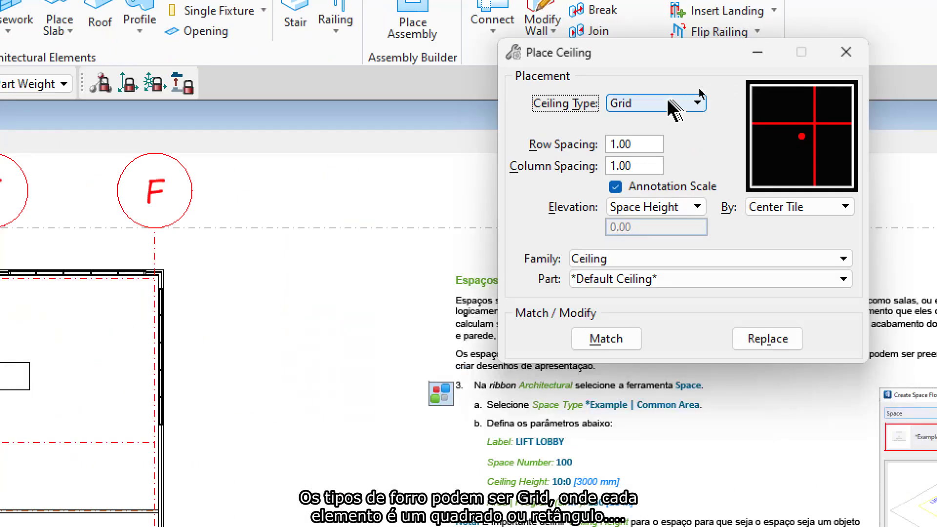
{"action": "left_click", "coordinate": [671, 104]}
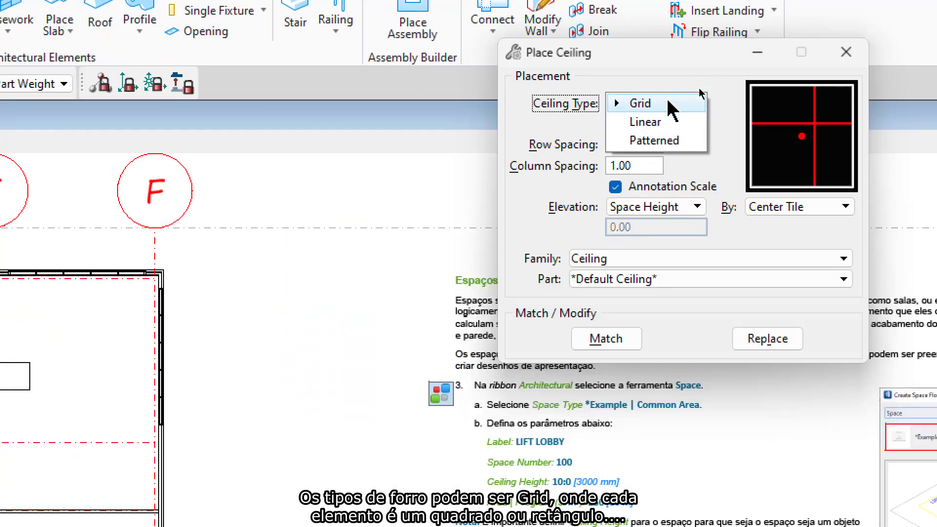
{"action": "left_click", "coordinate": [652, 122]}
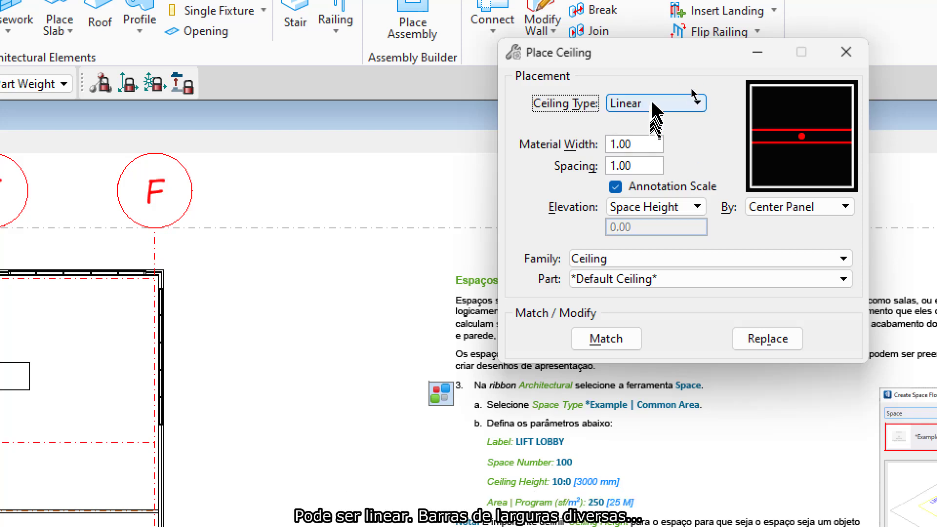
{"action": "left_click", "coordinate": [655, 108]}
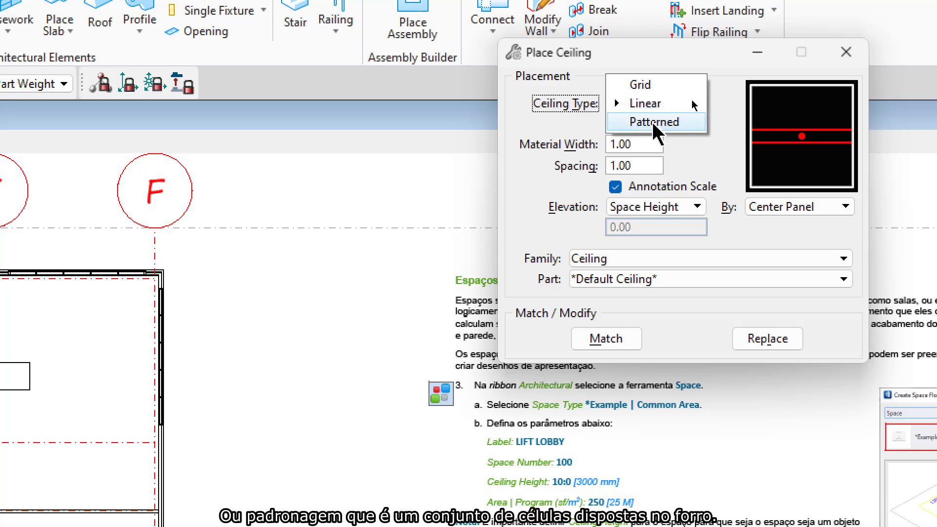
{"action": "left_click", "coordinate": [654, 123]}
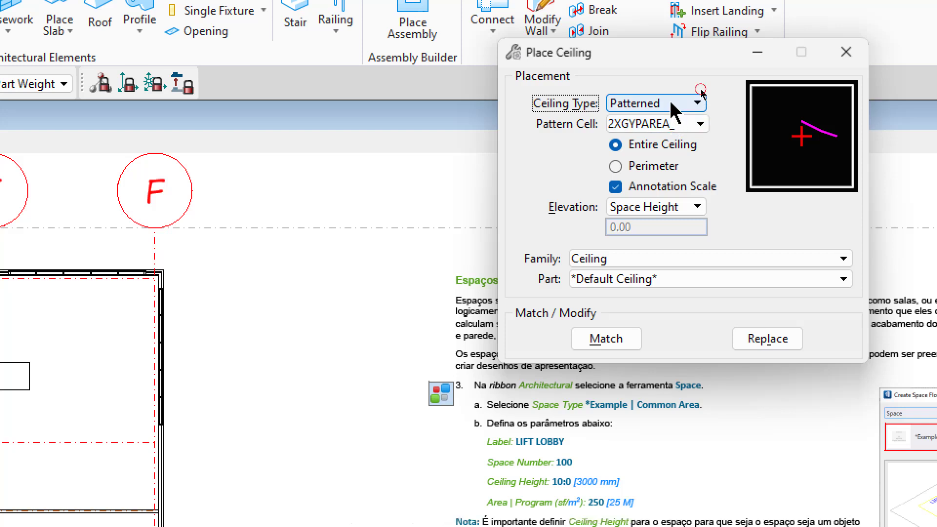
{"action": "left_click", "coordinate": [699, 102]}
{"action": "left_click", "coordinate": [691, 72]}
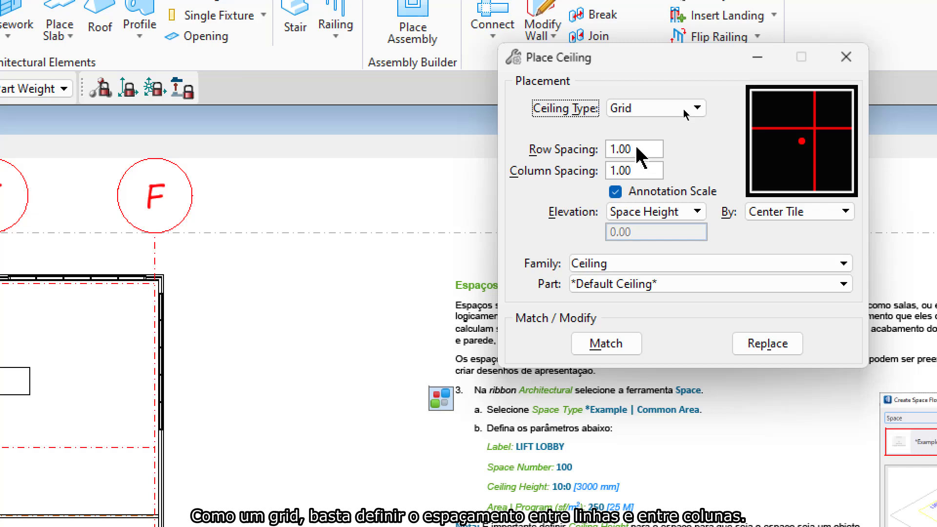
Set row and column spacing to 620 and turn off Annotation Scale.
{"action": "key", "text": "Tab"}
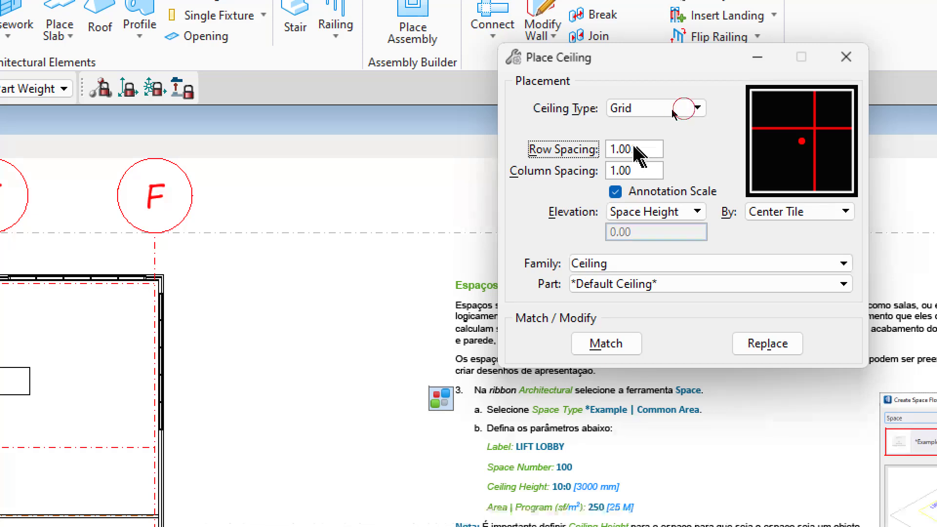
{"action": "type", "text": "620"}
{"action": "left_click", "coordinate": [633, 171]}
{"action": "left_click_drag", "start_coordinate": [635, 172], "coordinate": [601, 168]}
{"action": "type", "text": "620"}
{"action": "key", "text": "Tab"}
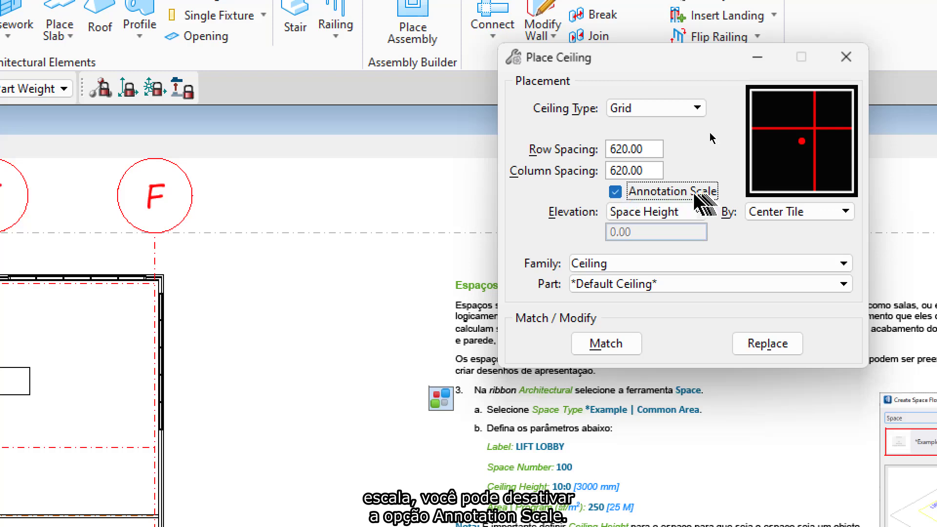
{"action": "left_click", "coordinate": [615, 193]}
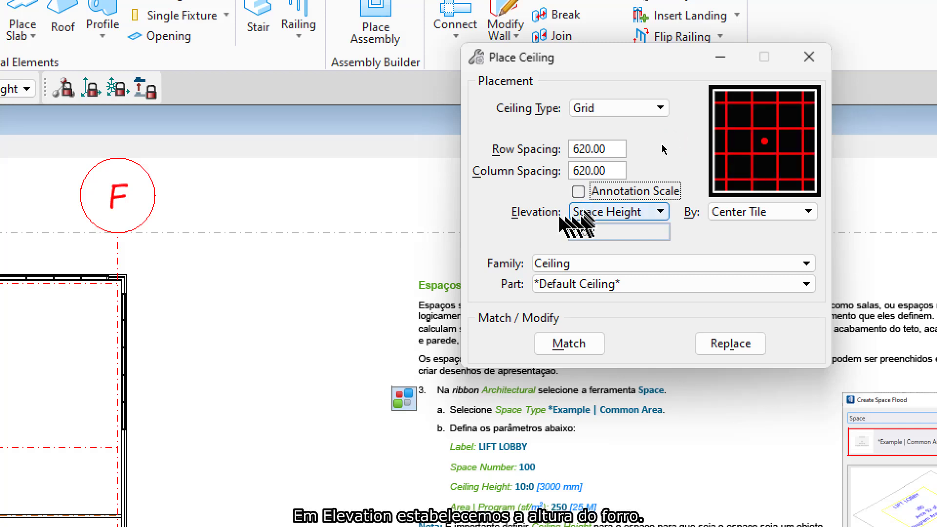
Keep the ceiling elevation at Space Height and position the grid By Point.
{"action": "left_click", "coordinate": [622, 215]}
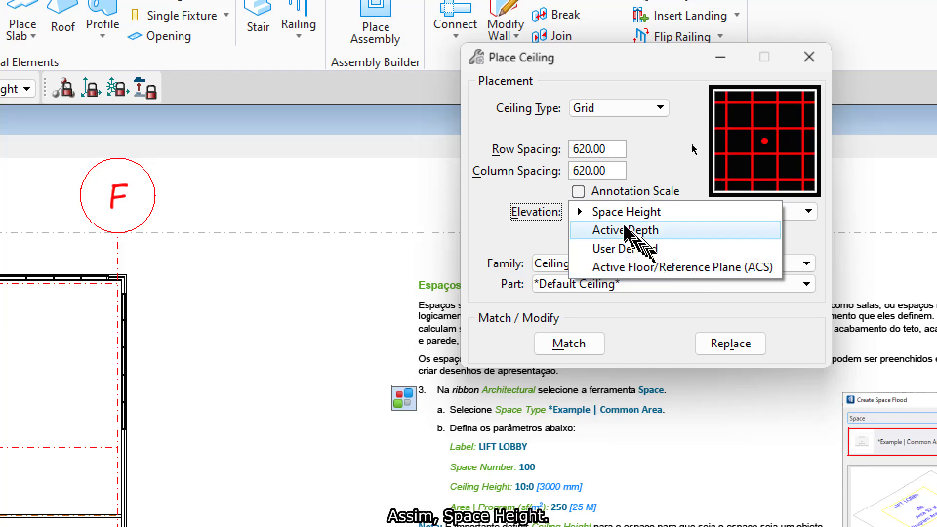
{"action": "left_click", "coordinate": [605, 213]}
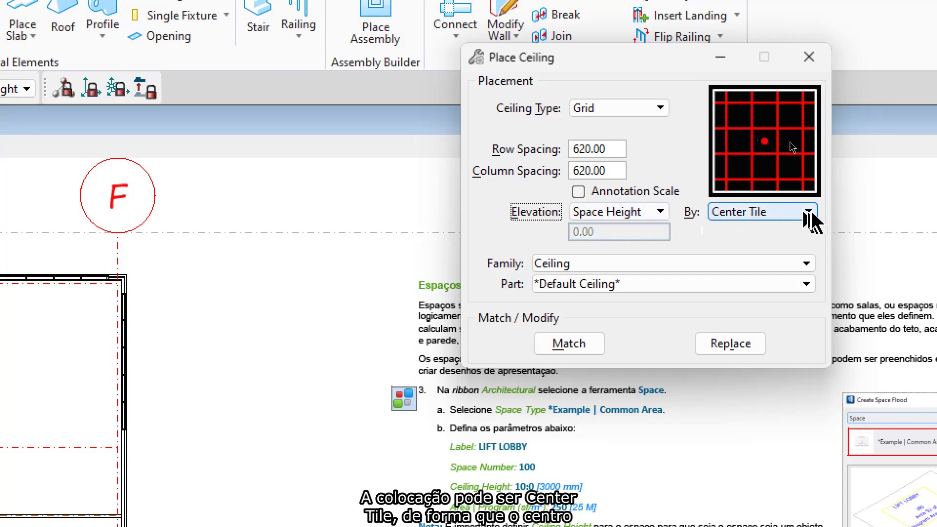
{"action": "left_click", "coordinate": [787, 212]}
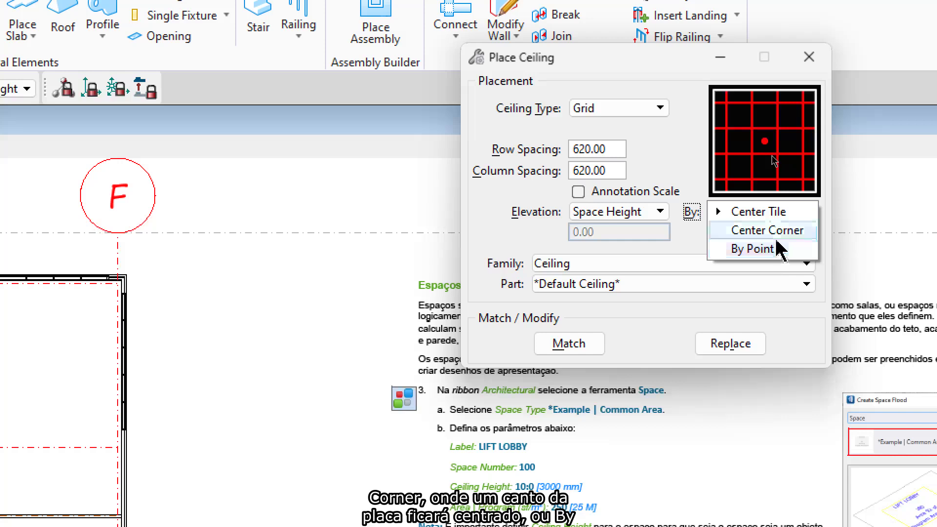
{"action": "left_click", "coordinate": [752, 250]}
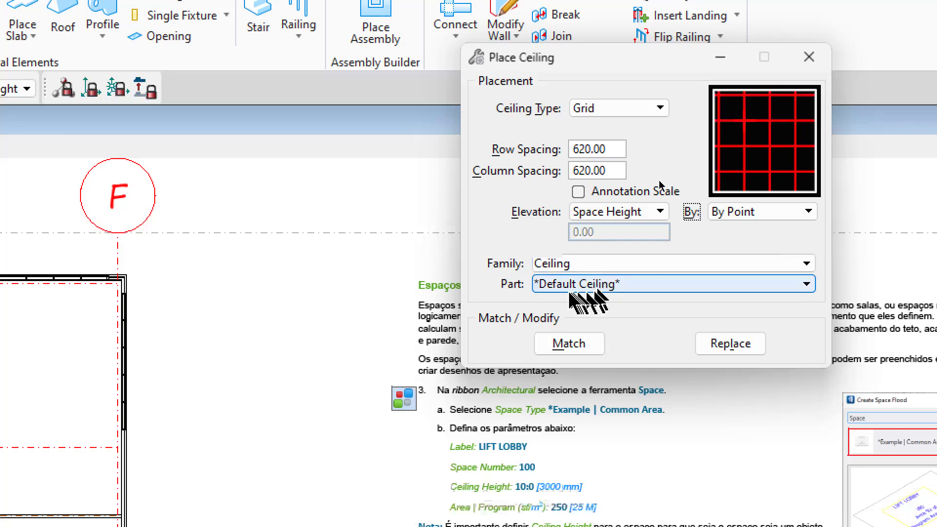
{"action": "left_click", "coordinate": [652, 292]}
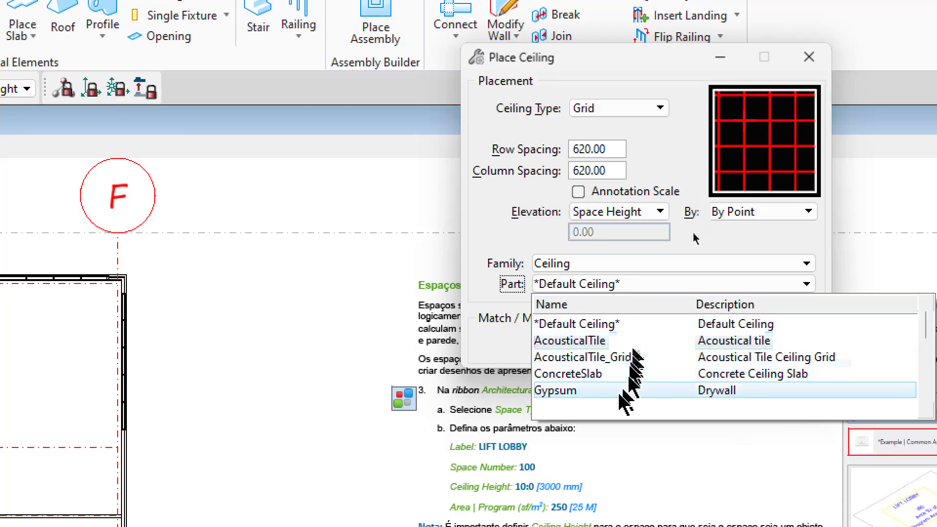
Choose AcousticalTile as the ceiling part.
{"action": "left_click", "coordinate": [575, 342]}
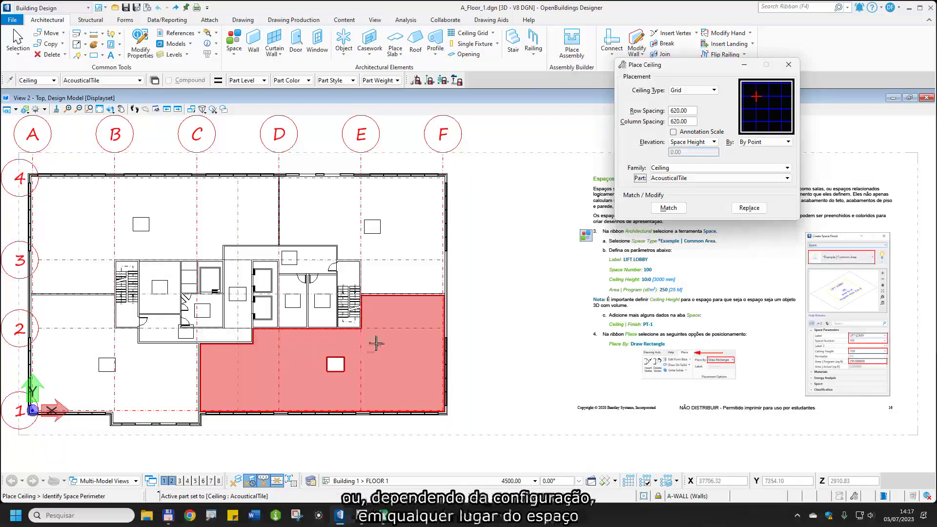
Open the isometric 3D View 1 and pan to show more of the floor.
{"action": "right_click_drag", "start_coordinate": [342, 366], "coordinate": [313, 334]}
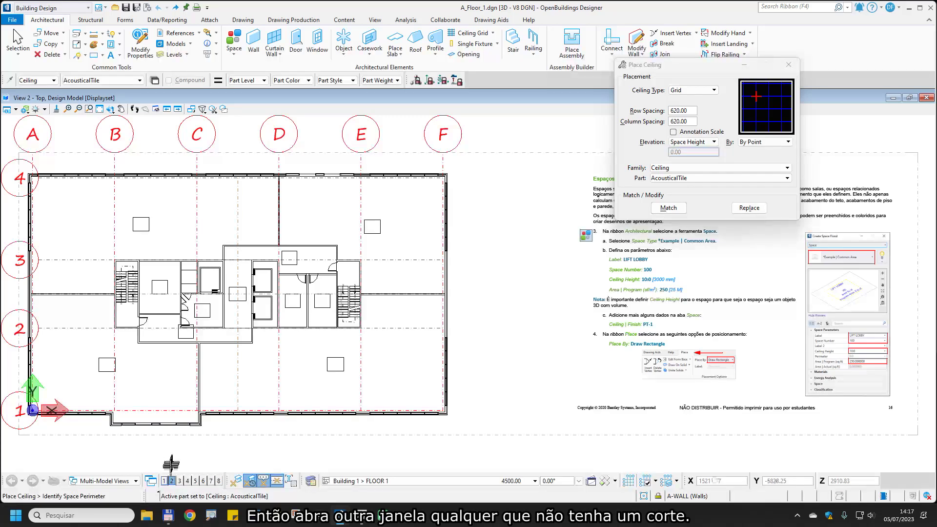
{"action": "left_click", "coordinate": [165, 481]}
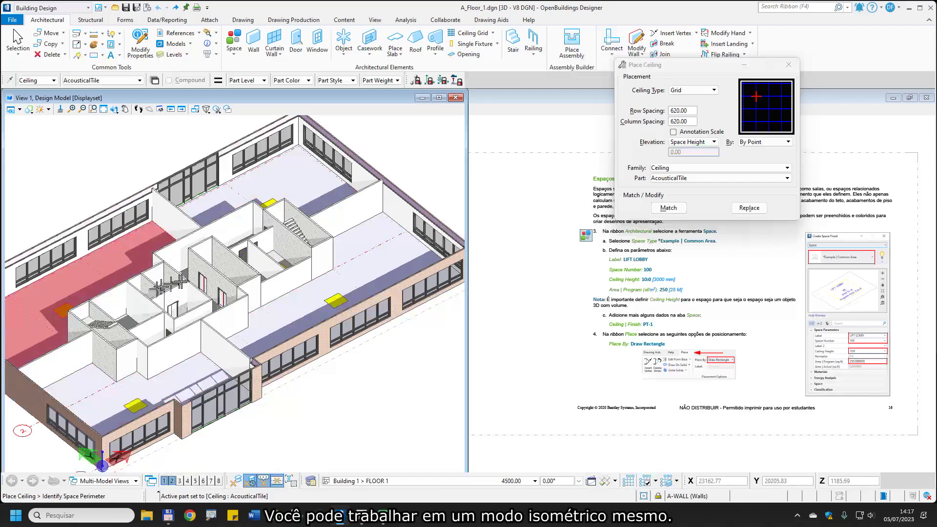
{"action": "middle_click_drag", "start_coordinate": [160, 288], "coordinate": [226, 280]}
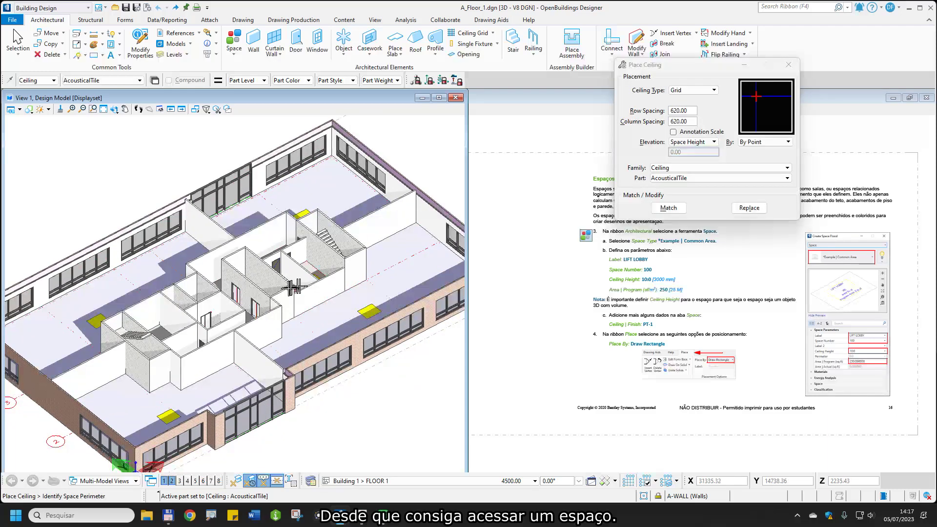
Identify the long right-wing office and place its acoustical-tile ceiling by point.
{"action": "left_click", "coordinate": [366, 304]}
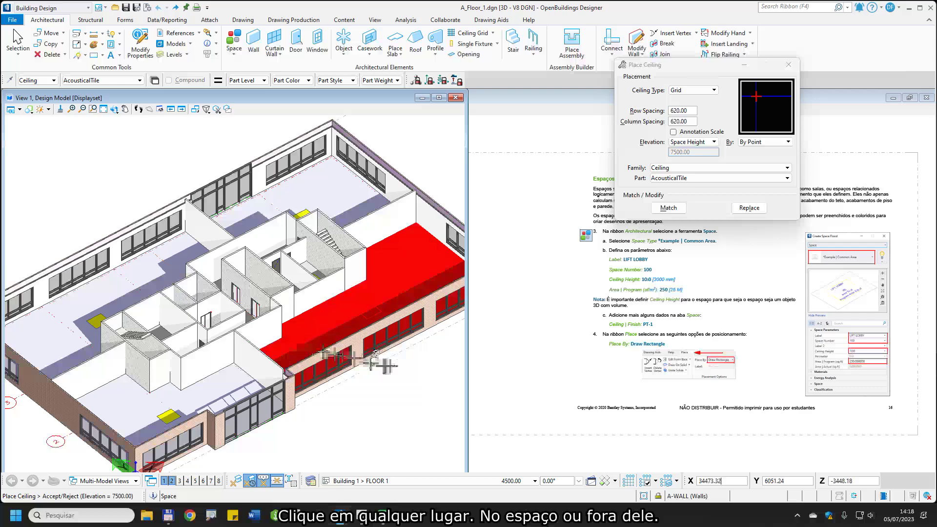
{"action": "left_click", "coordinate": [395, 367]}
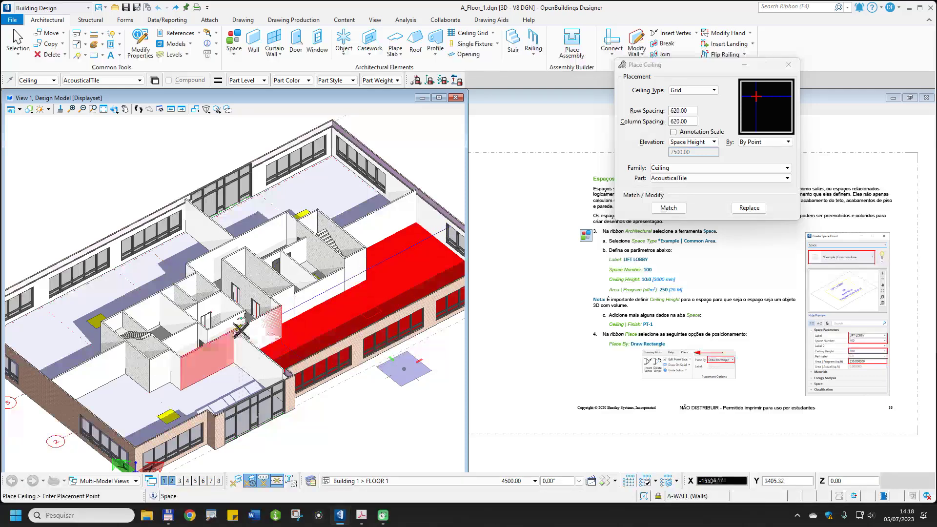
{"action": "scroll", "coordinate": [240, 330], "scroll_direction": "up", "scroll_amount": 2}
{"action": "scroll", "coordinate": [240, 330], "scroll_direction": "up", "scroll_amount": 2}
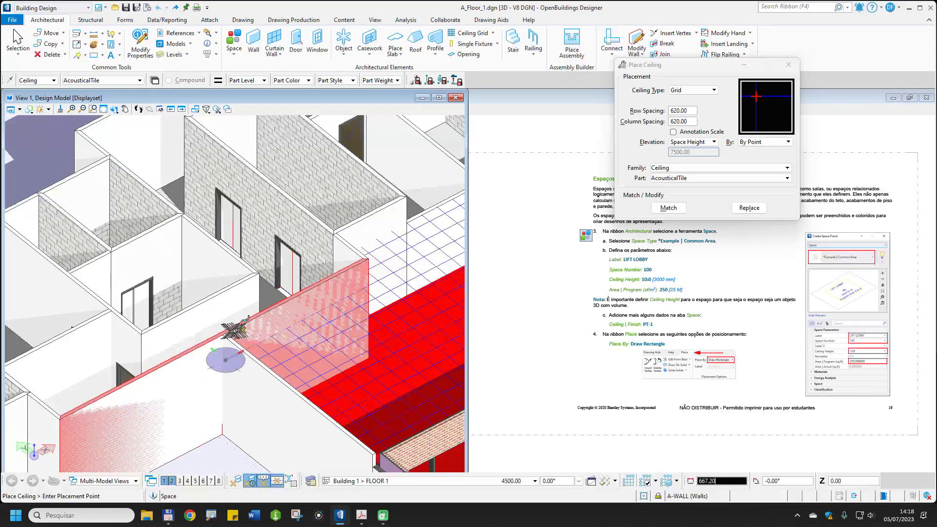
{"action": "scroll", "coordinate": [227, 331], "scroll_direction": "down", "scroll_amount": 2}
{"action": "scroll", "coordinate": [254, 335], "scroll_direction": "down", "scroll_amount": 2}
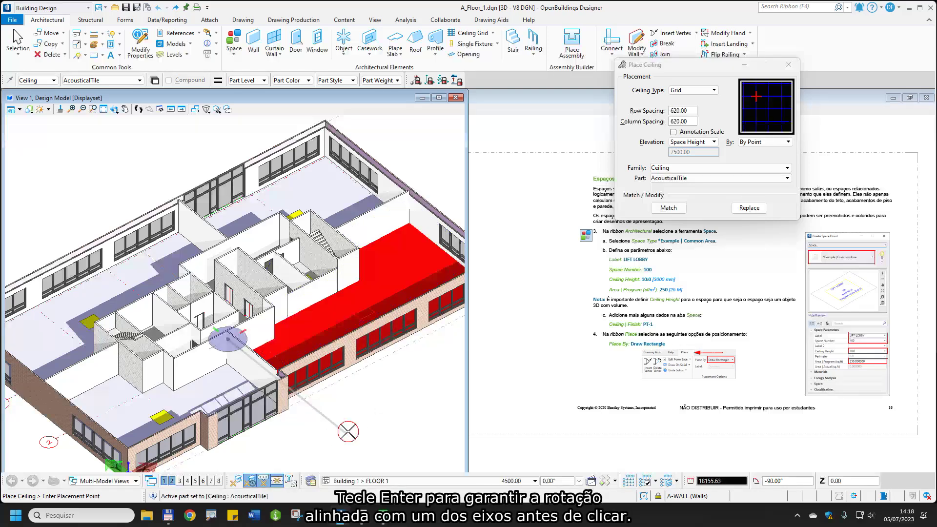
{"action": "left_click", "coordinate": [348, 431]}
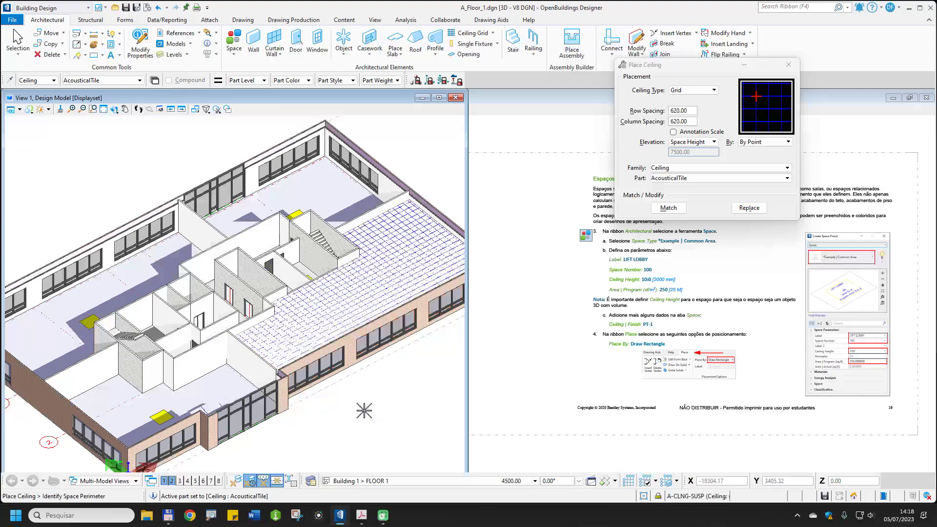
Orbit the model, then set the view orientation to Top.
{"action": "middle_click_drag", "start_coordinate": [409, 384], "coordinate": [197, 363], "text": "shift"}
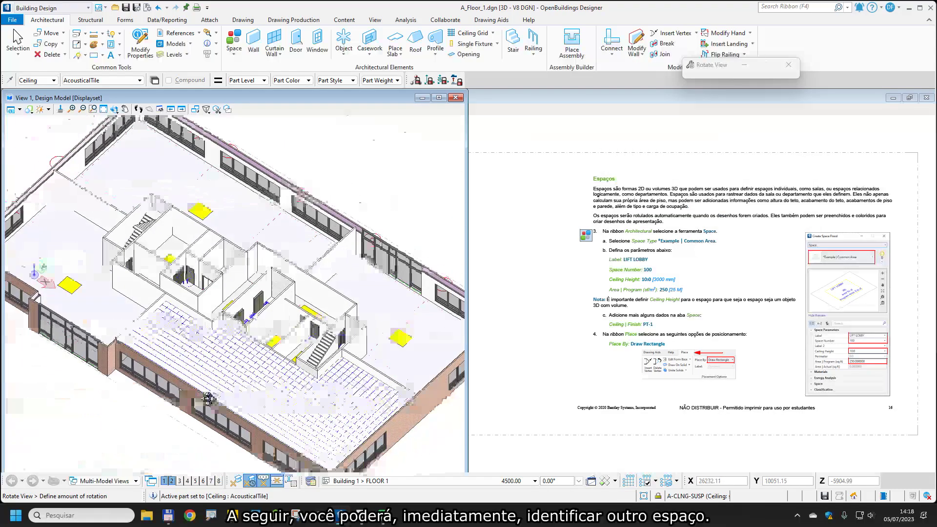
{"action": "scroll", "coordinate": [165, 317], "scroll_direction": "up", "scroll_amount": 3}
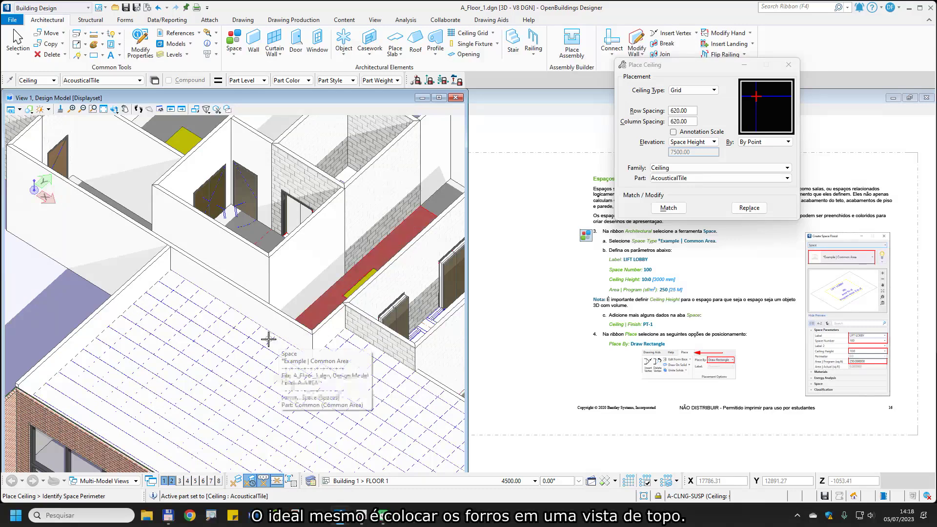
{"action": "scroll", "coordinate": [217, 326], "scroll_direction": "down", "scroll_amount": 3}
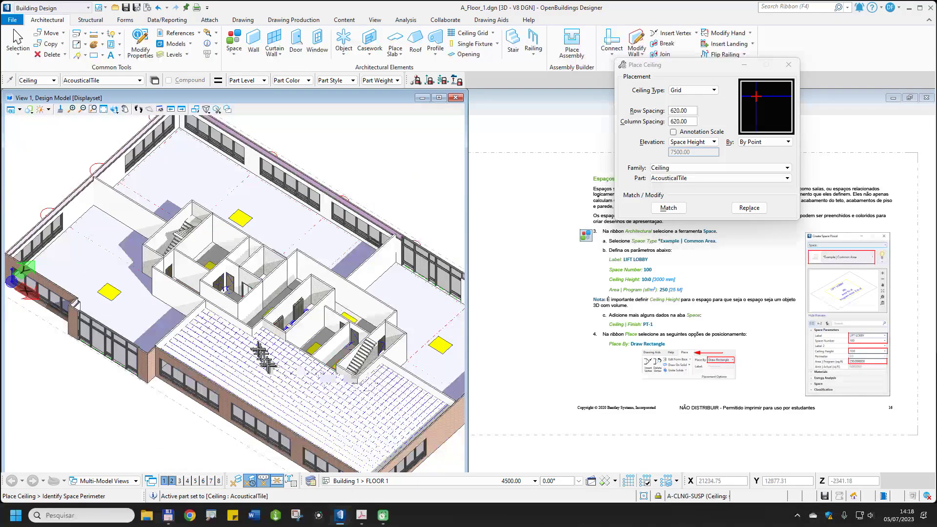
{"action": "middle_click_drag", "start_coordinate": [258, 356], "coordinate": [357, 361], "text": "shift"}
{"action": "left_click", "coordinate": [356, 361]}
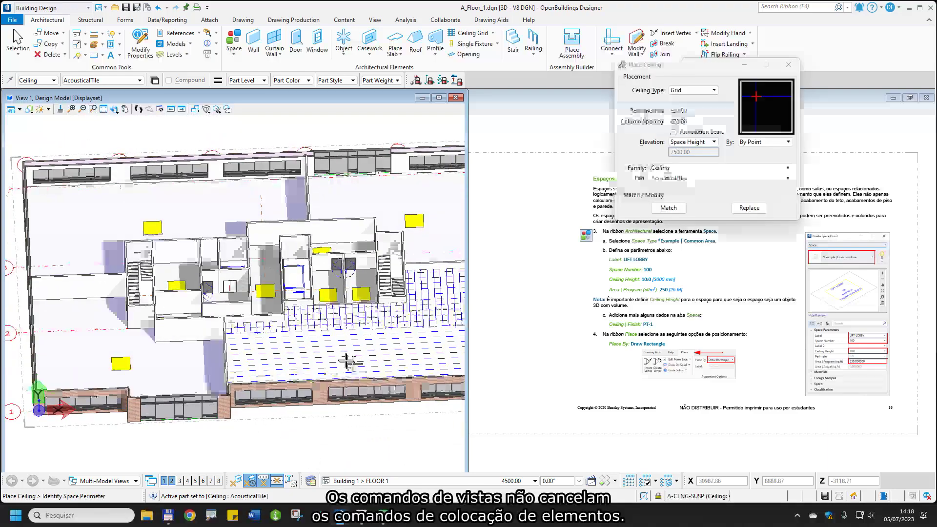
{"action": "right_click", "coordinate": [347, 355]}
{"action": "left_click", "coordinate": [345, 352]}
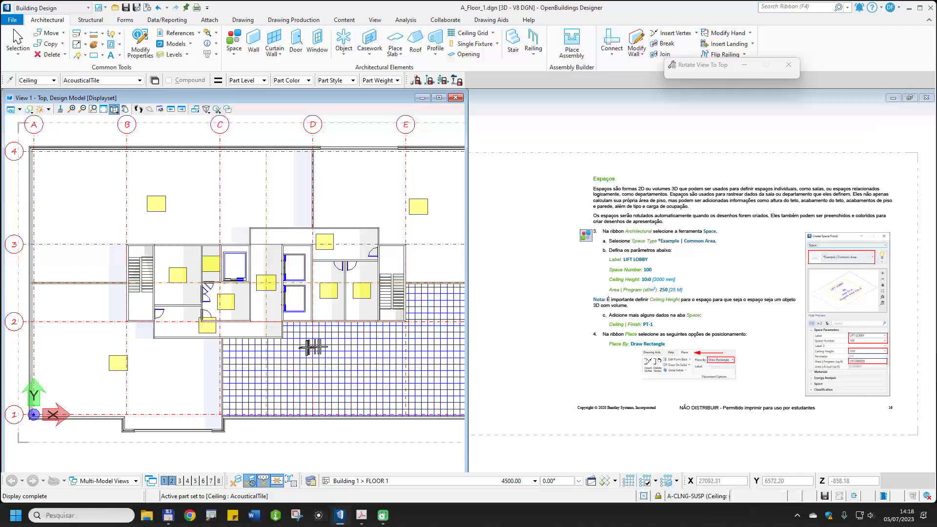
Place an acoustical-tile ceiling over the upper-right office between grid lines D and F.
{"action": "scroll", "coordinate": [310, 345], "scroll_direction": "down", "scroll_amount": 2}
{"action": "scroll", "coordinate": [415, 258], "scroll_direction": "up", "scroll_amount": 2}
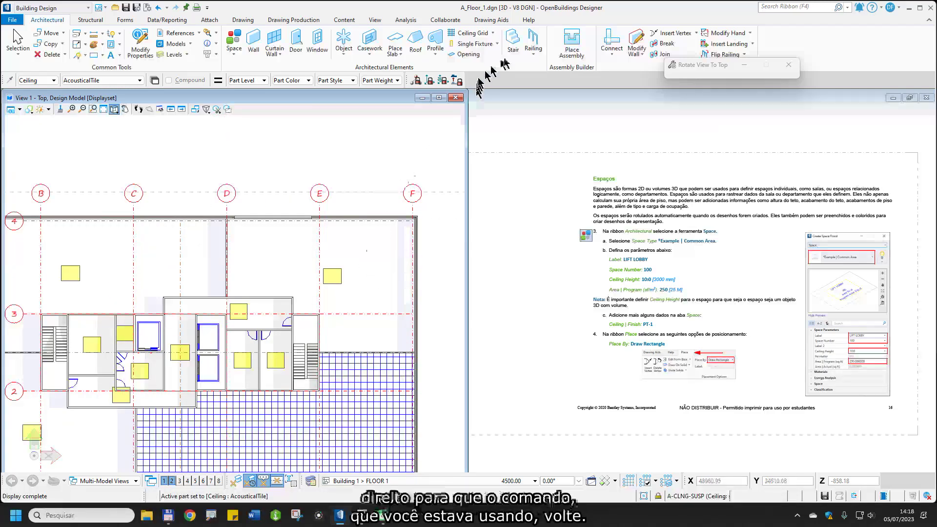
{"action": "right_click", "coordinate": [368, 276]}
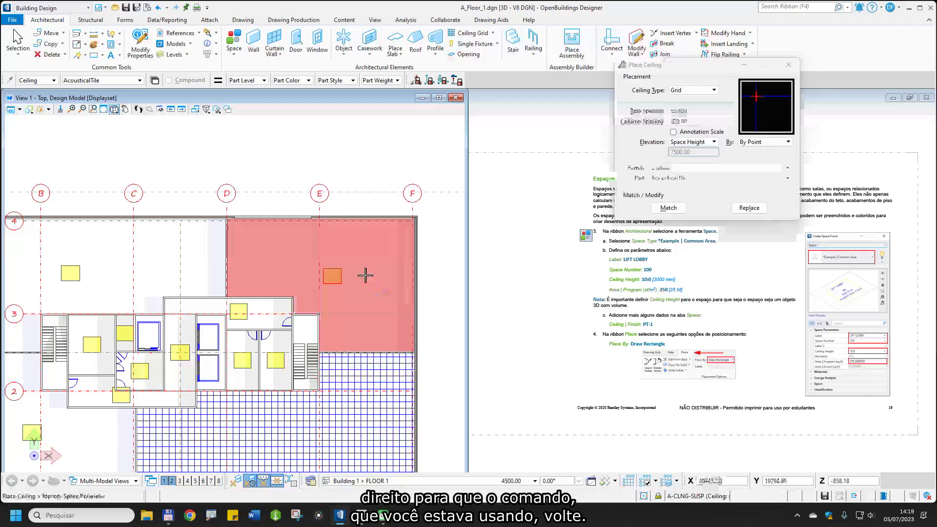
{"action": "left_click", "coordinate": [339, 270]}
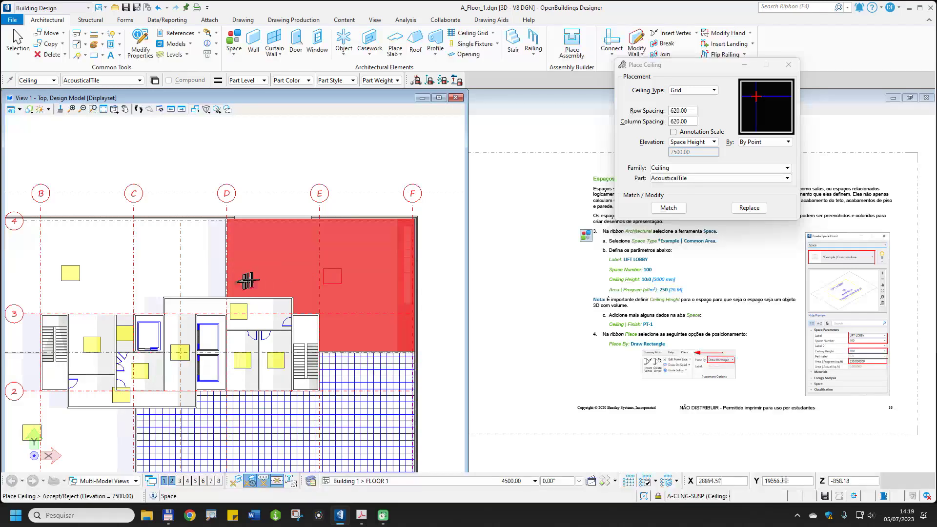
{"action": "left_click", "coordinate": [268, 268]}
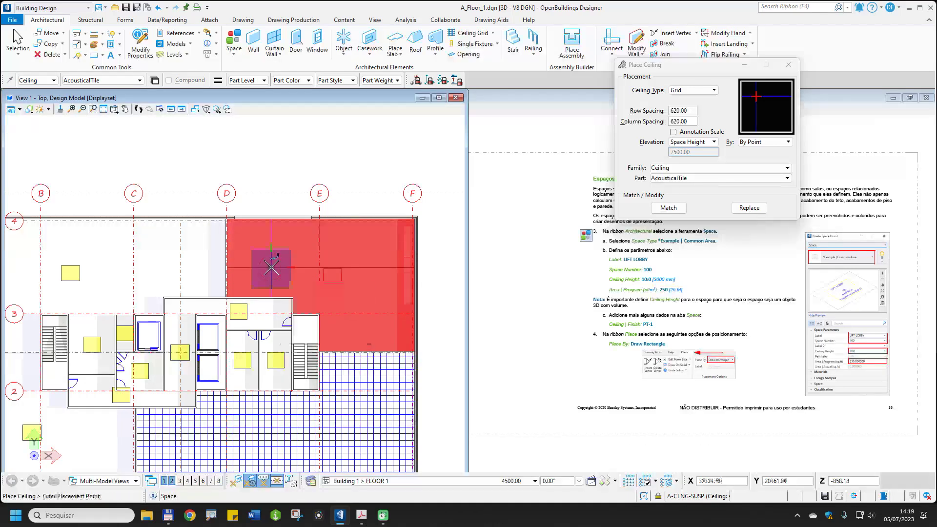
{"action": "left_click", "coordinate": [228, 296]}
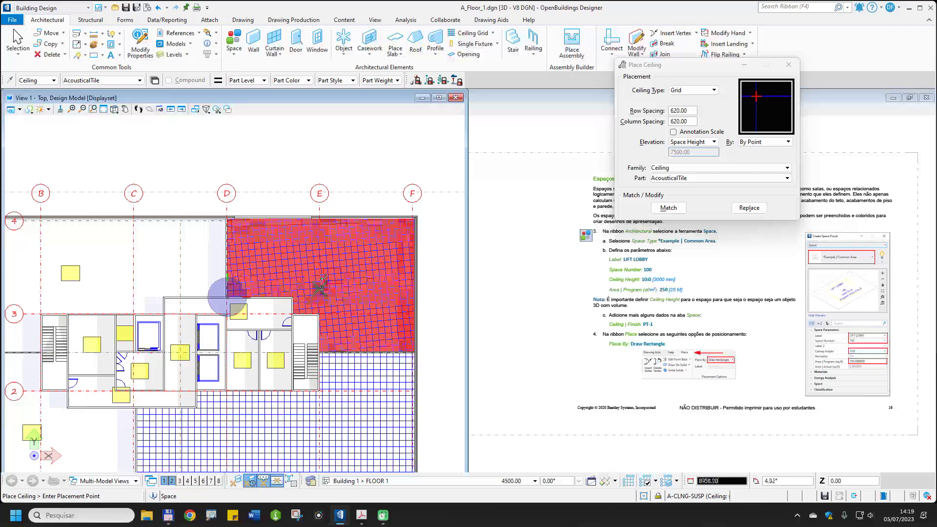
{"action": "left_click", "coordinate": [433, 276]}
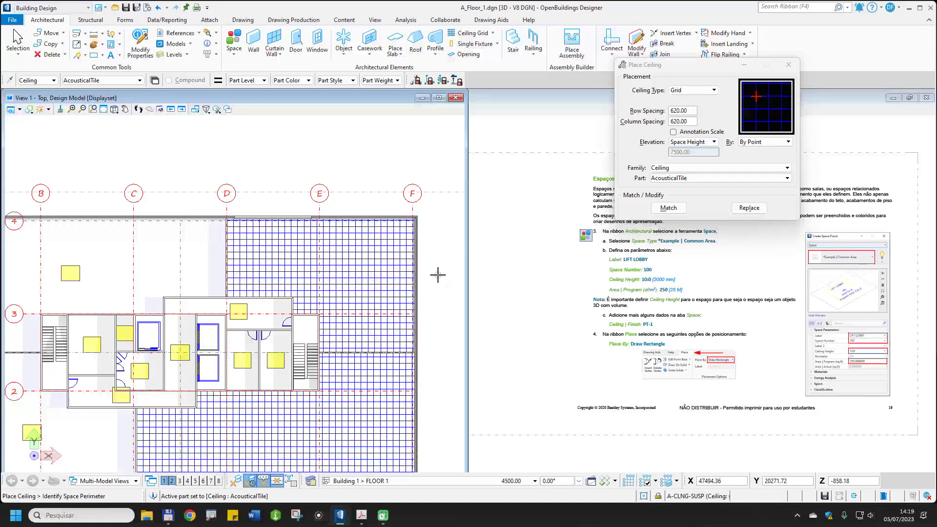
{"action": "left_click", "coordinate": [107, 263]}
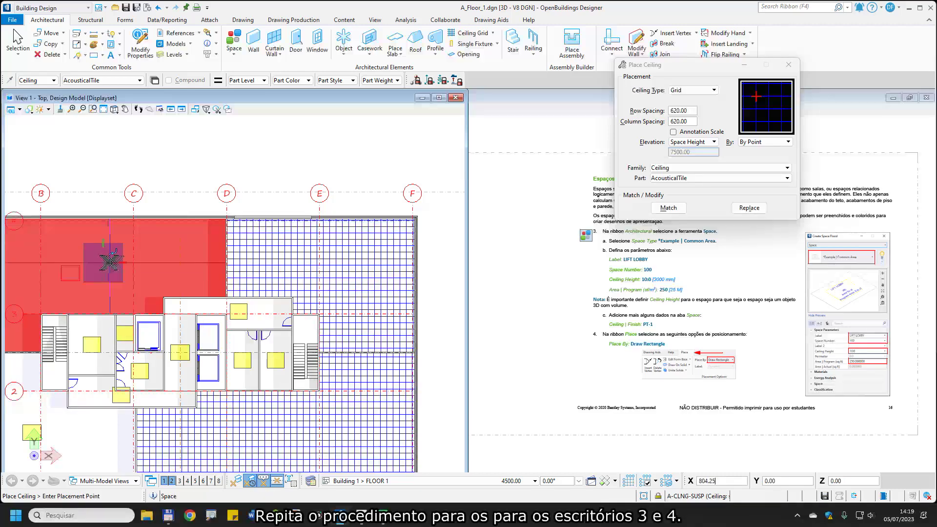
Set the grid origin and place the ceiling over the upper-left office.
{"action": "left_click", "coordinate": [188, 269]}
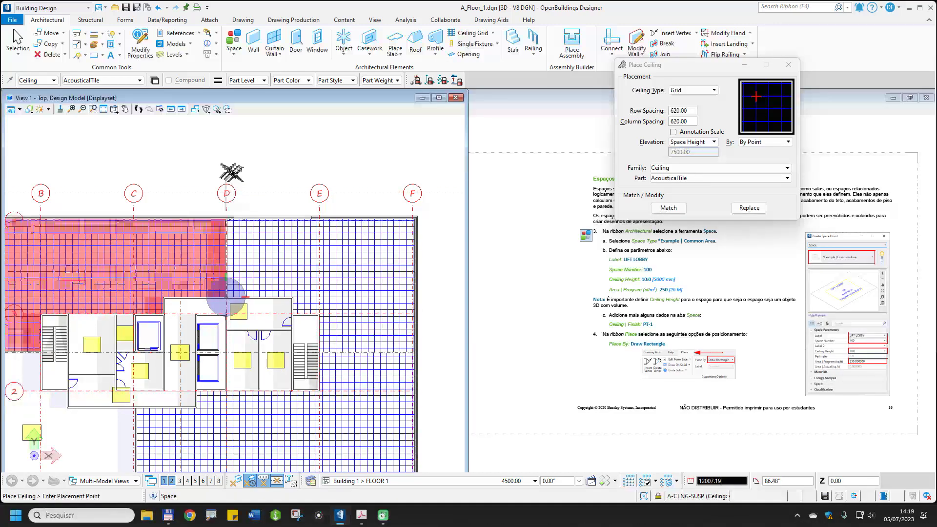
{"action": "left_click", "coordinate": [223, 170]}
{"action": "scroll", "coordinate": [223, 169], "scroll_direction": "down", "scroll_amount": 2}
{"action": "scroll", "coordinate": [120, 327], "scroll_direction": "up", "scroll_amount": 3}
{"action": "scroll", "coordinate": [192, 305], "scroll_direction": "down", "scroll_amount": 1}
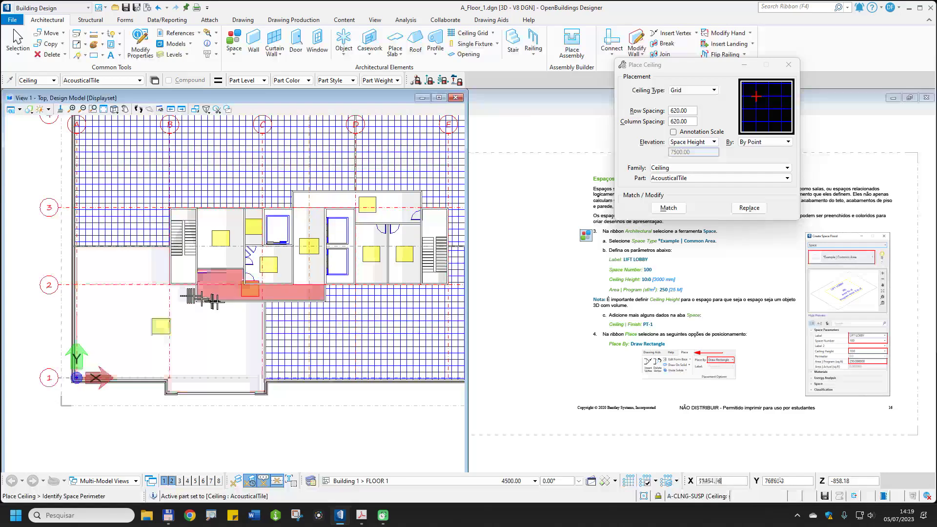
Identify the lower-left office and place its acoustical-tile ceiling by point.
{"action": "left_click", "coordinate": [169, 321]}
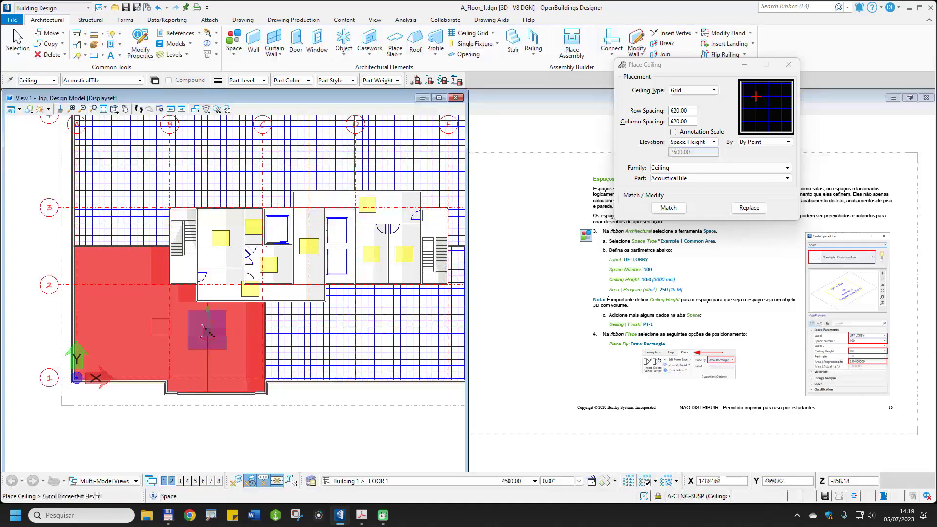
{"action": "left_click", "coordinate": [263, 303]}
{"action": "left_click", "coordinate": [267, 415]}
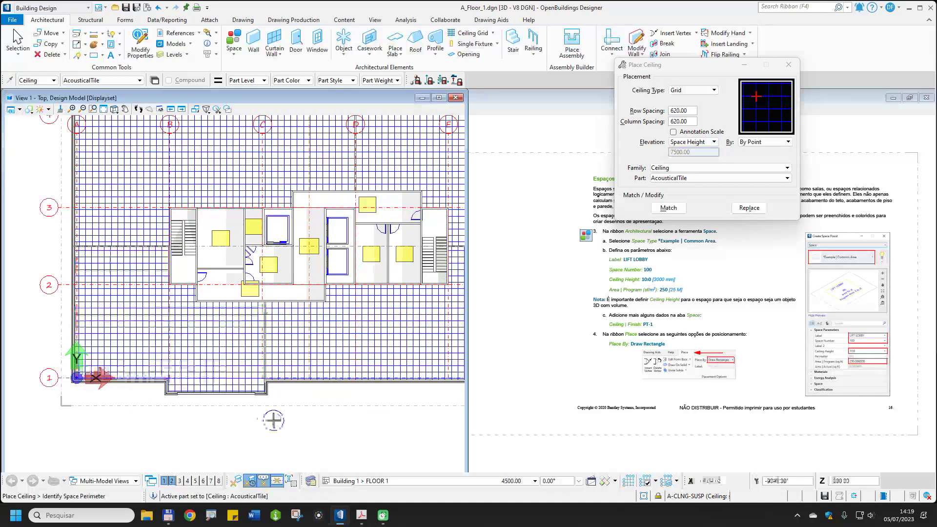
{"action": "scroll", "coordinate": [146, 351], "scroll_direction": "down", "scroll_amount": 2}
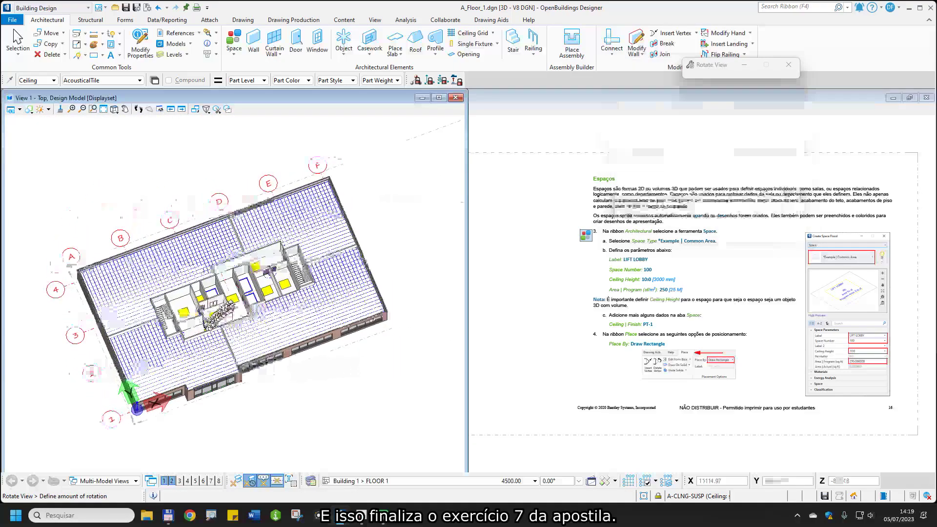
Accept the isometric rotation, fit the whole floor in view, and move the Place Ceiling dialog aside.
{"action": "left_click", "coordinate": [280, 255]}
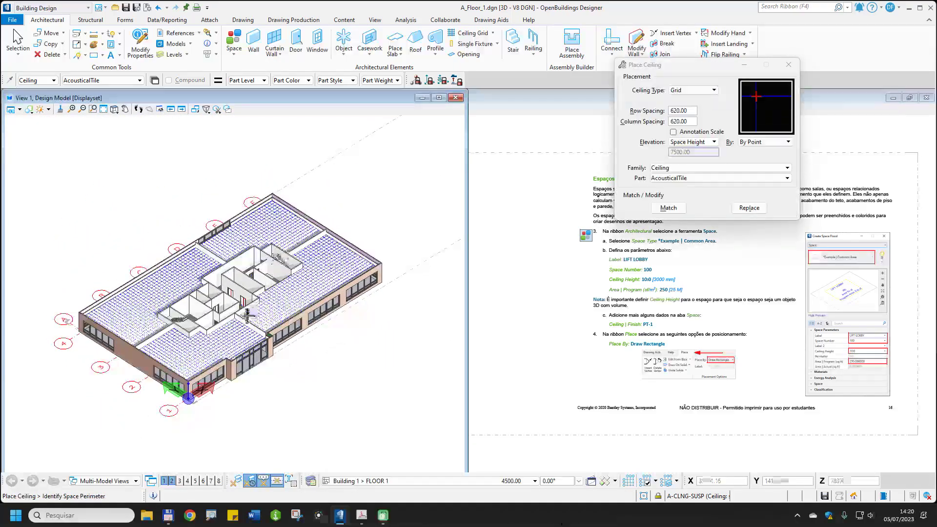
{"action": "scroll", "coordinate": [237, 311], "scroll_direction": "up", "scroll_amount": 2}
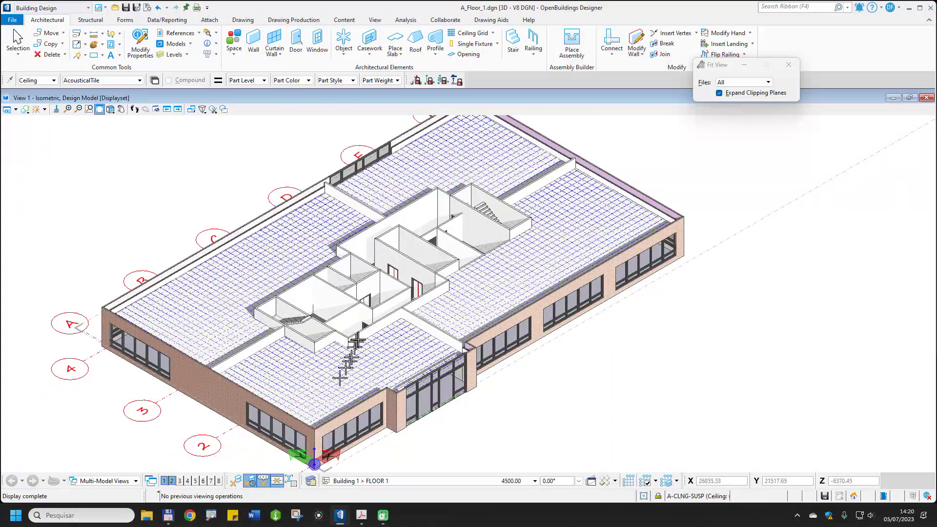
{"action": "left_click", "coordinate": [357, 340]}
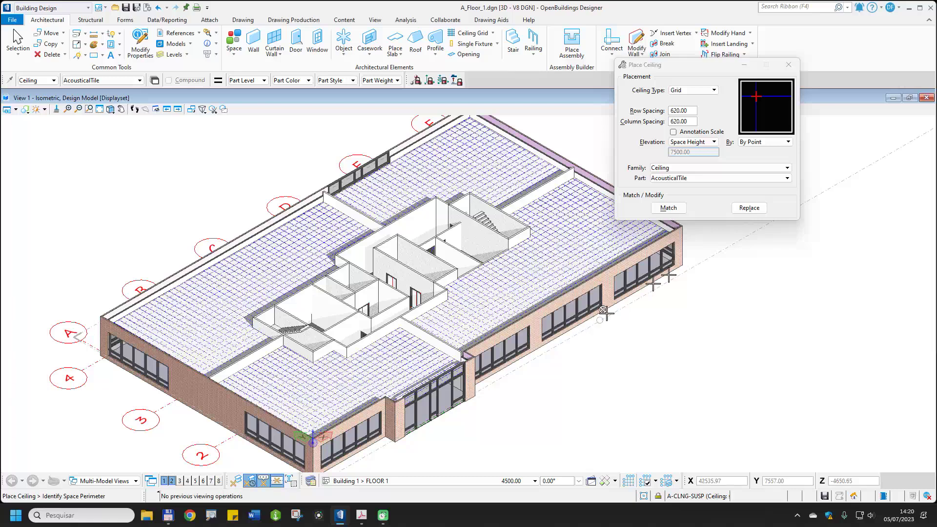
{"action": "left_click_drag", "start_coordinate": [702, 69], "coordinate": [802, 62]}
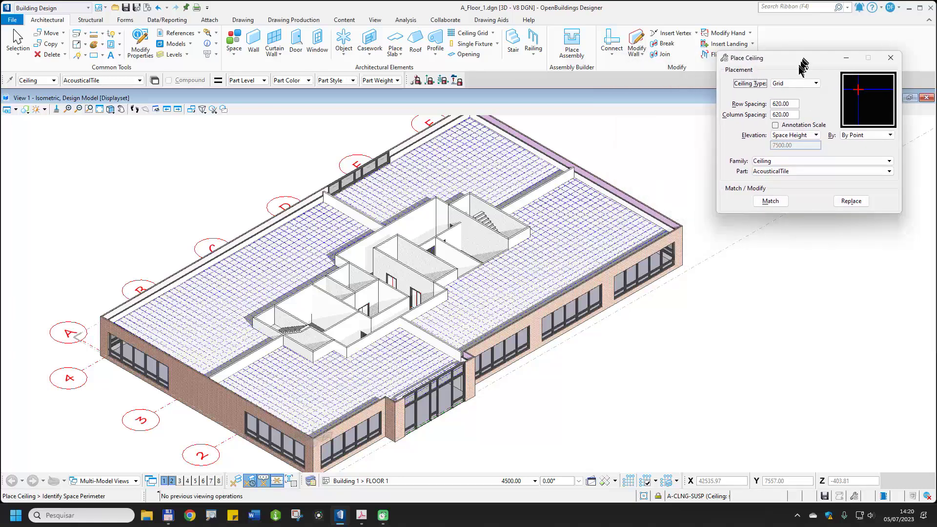